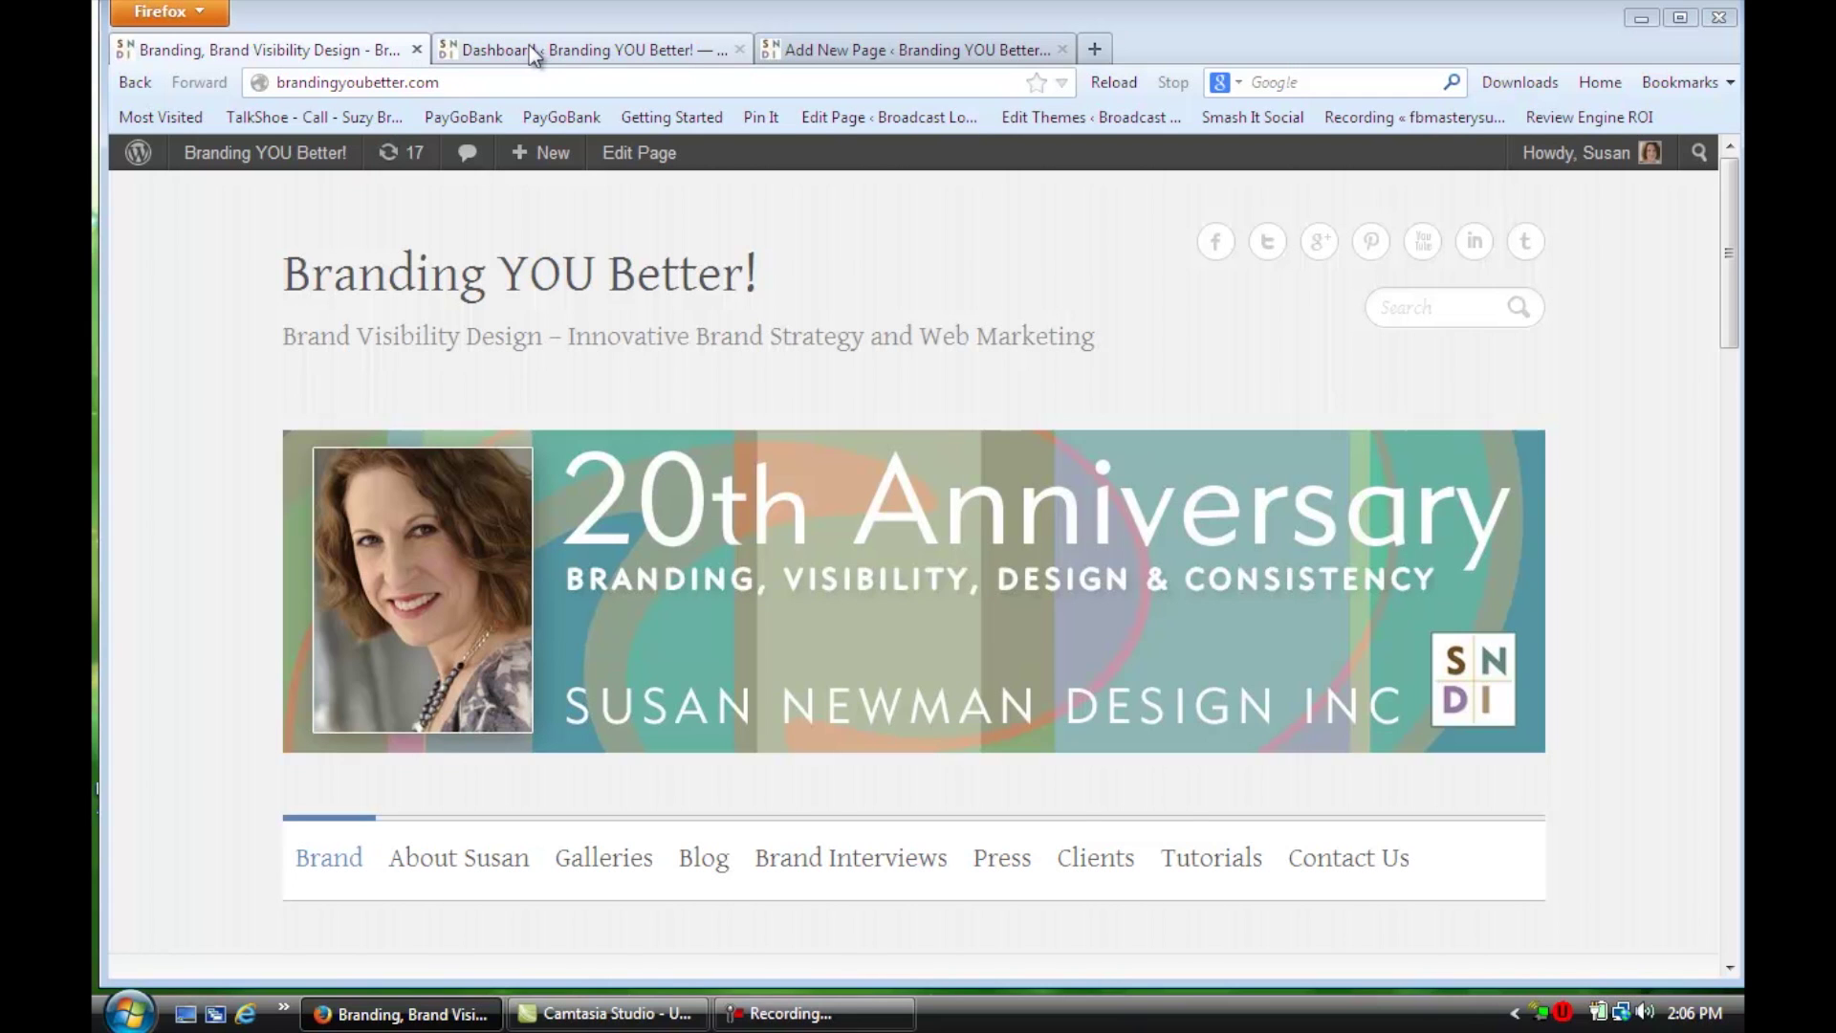
# Step: Open the Media Library listing the Meet-Media-Feb-Contact-List PDF and Meet-Media-List-1 image
pyautogui.click(530, 46)
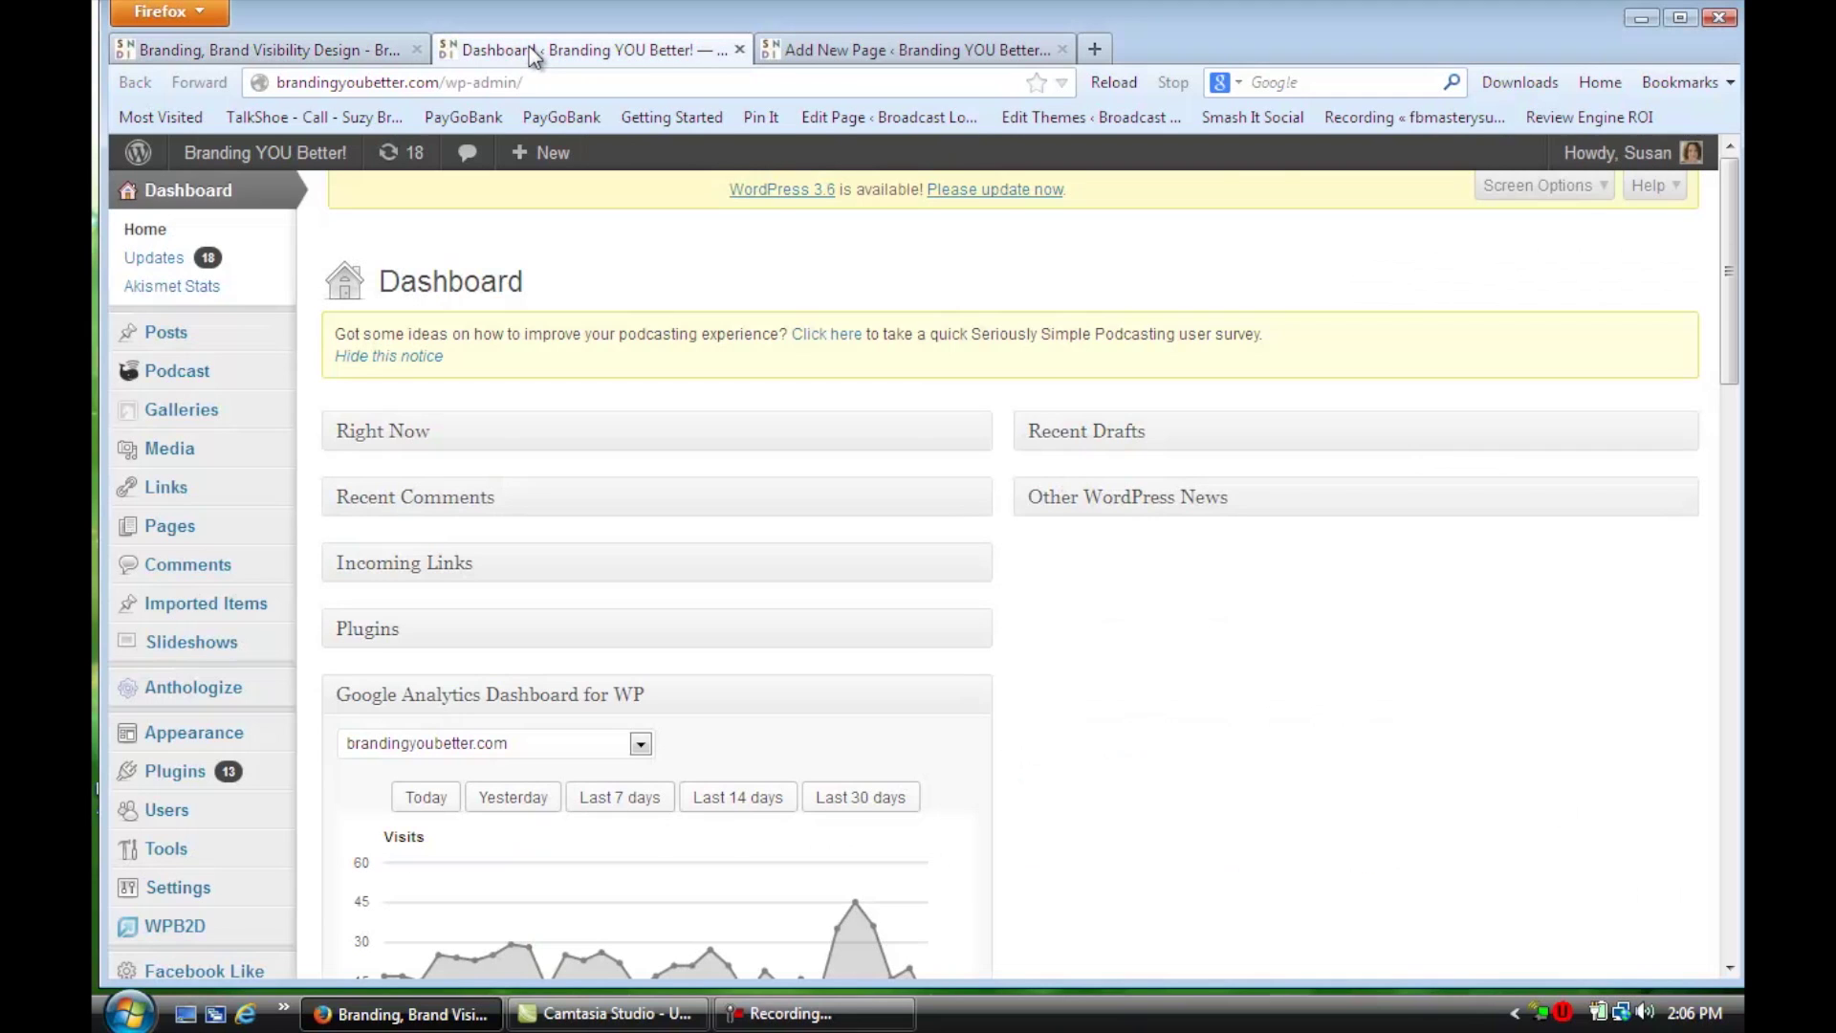
pyautogui.click(169, 449)
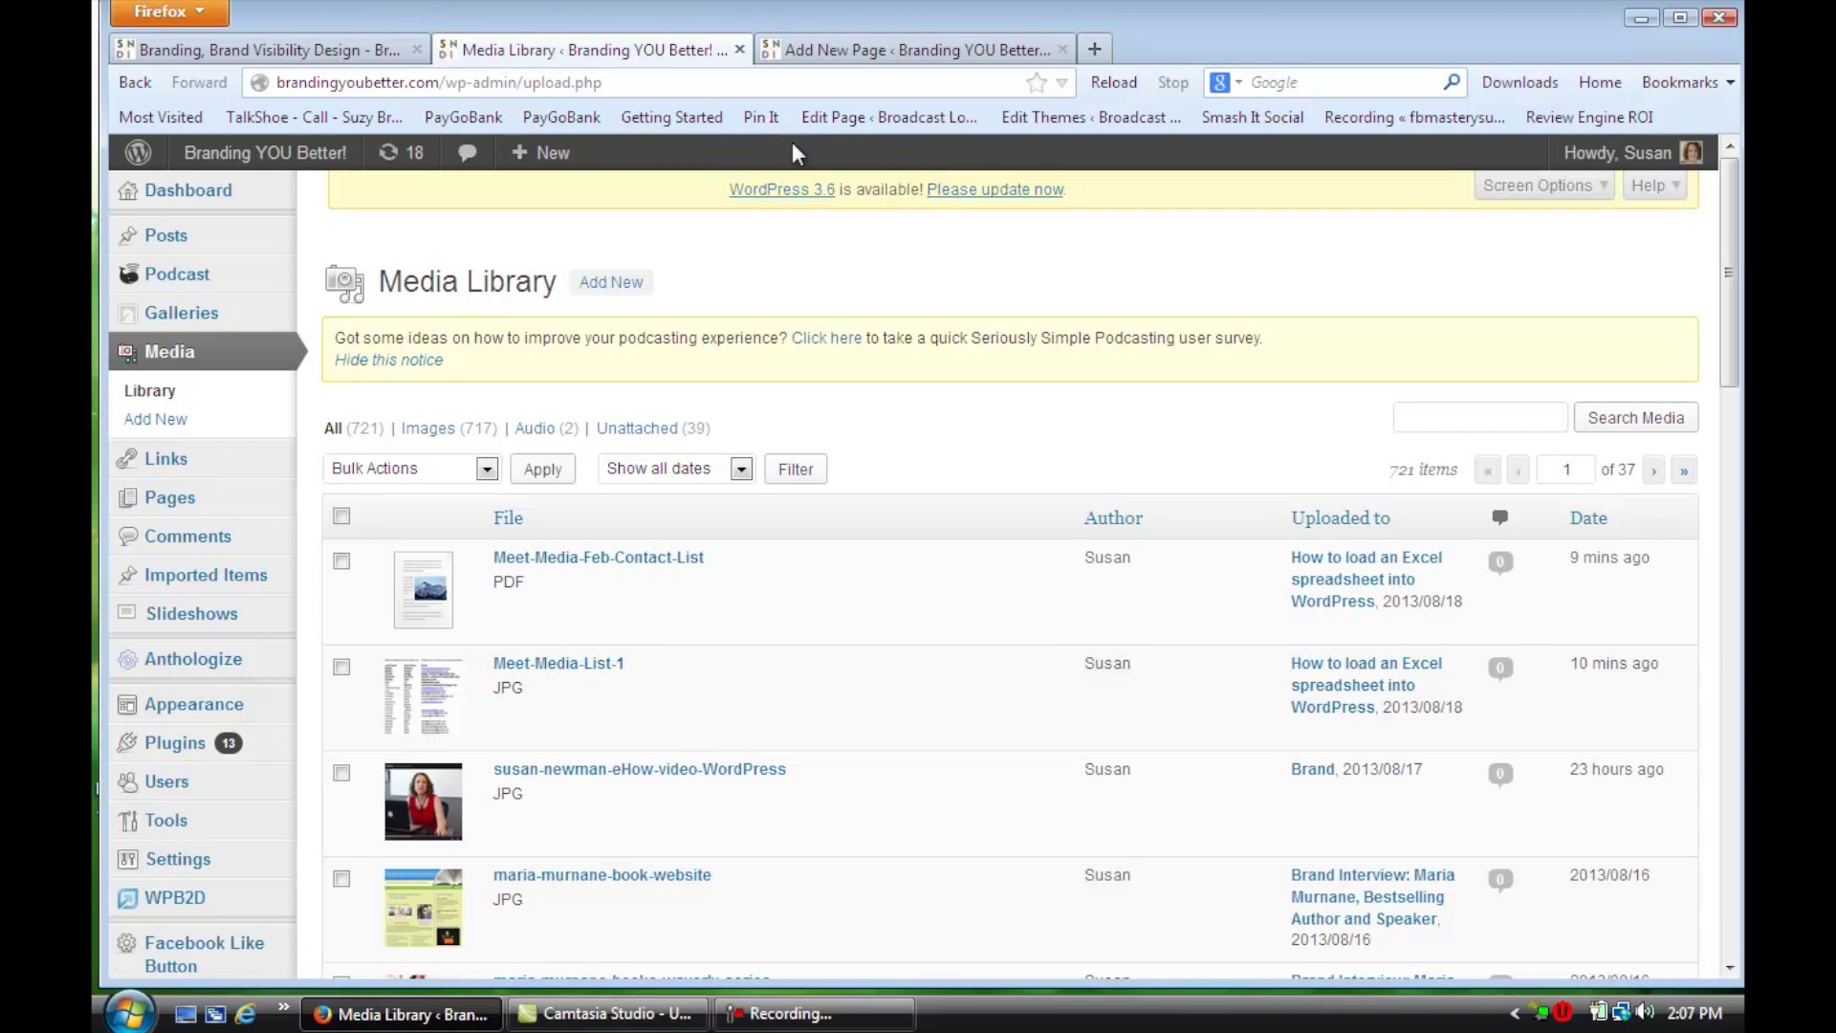
# Step: Return to the page draft and select the Meet-Media-Feb-Contact-List PDF link below the image
pyautogui.click(878, 57)
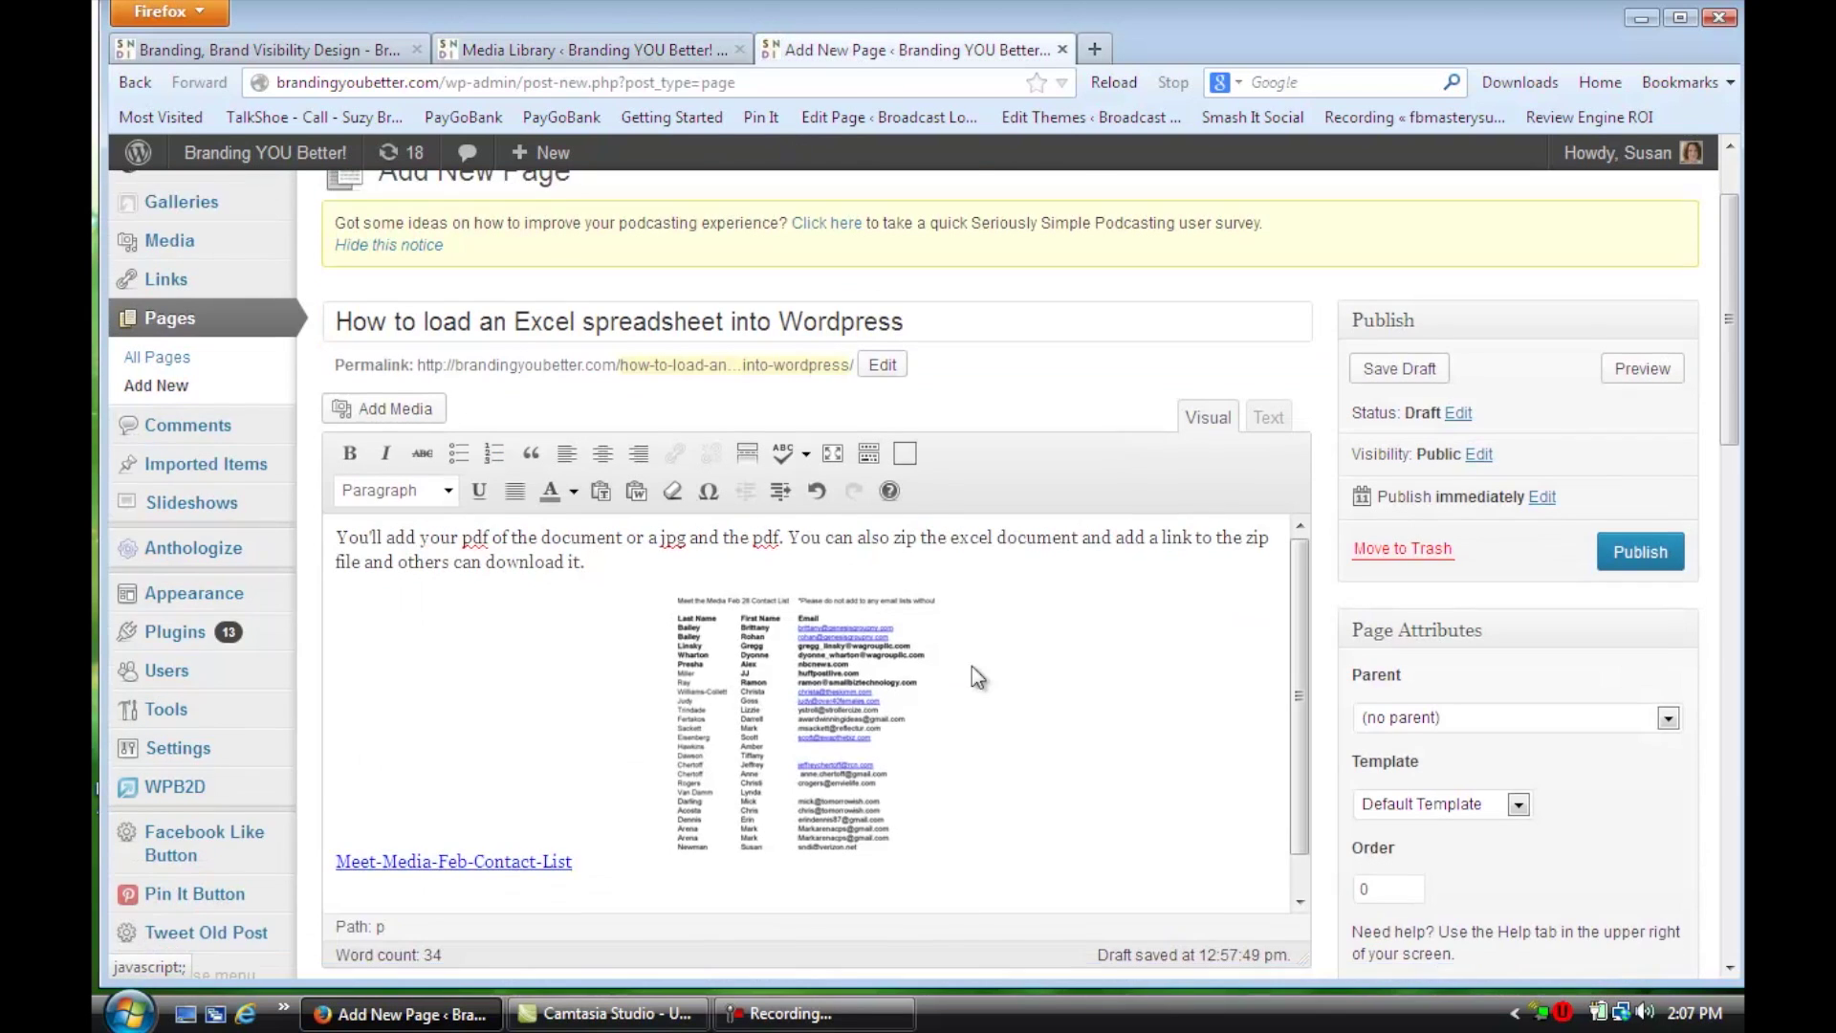
pyautogui.scroll(-3, 862, 646)
pyautogui.scroll(-3, 820, 608)
pyautogui.scroll(-1, 818, 610)
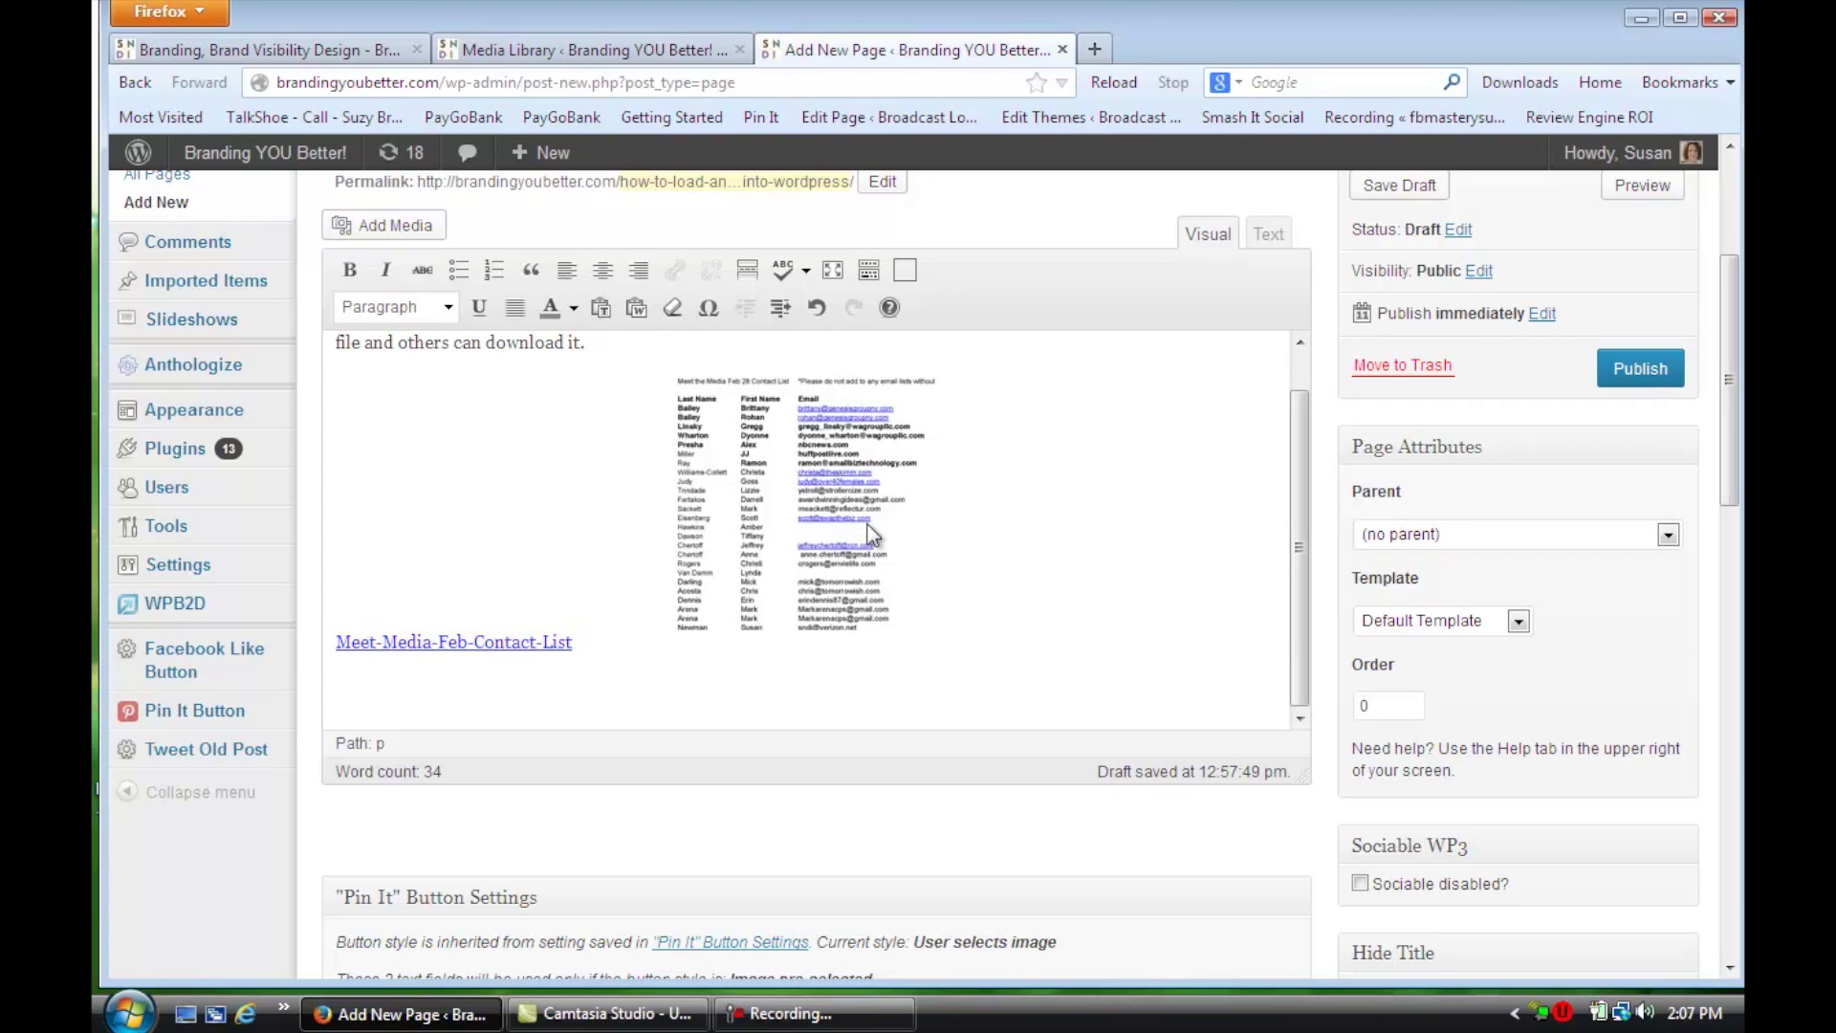
pyautogui.click(429, 646)
pyautogui.scroll(1, 453, 652)
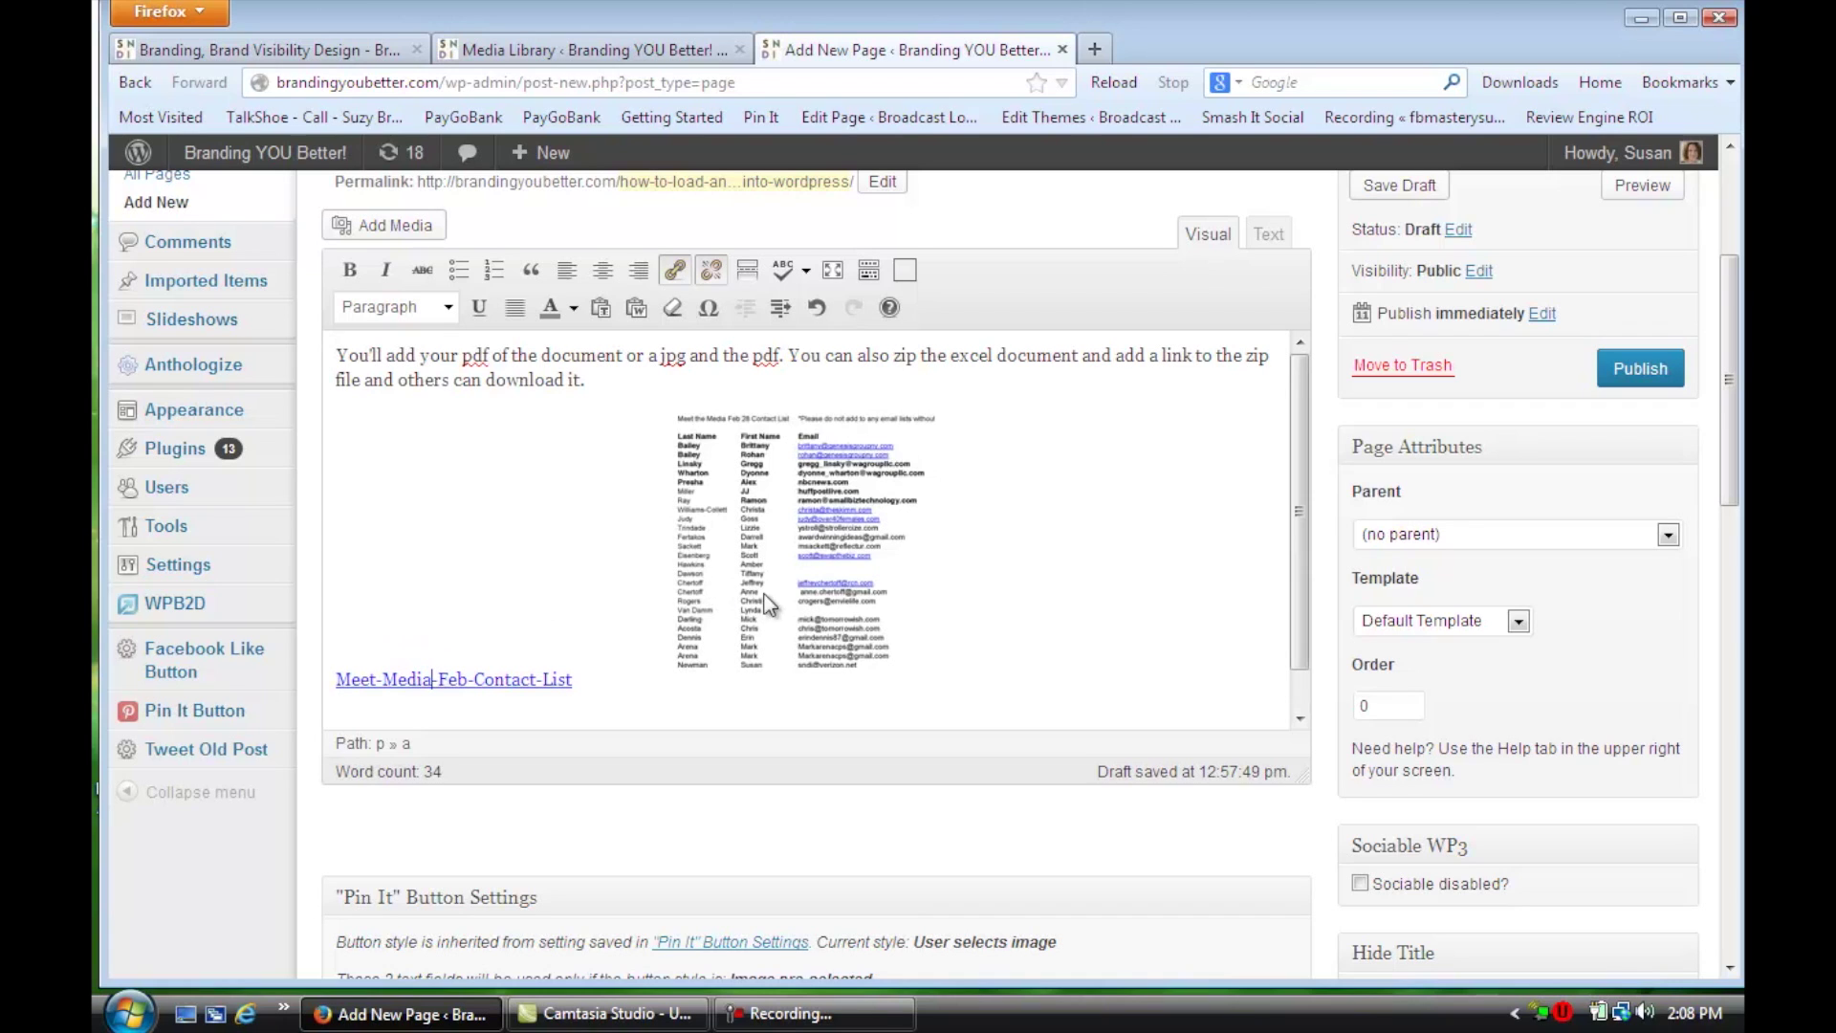